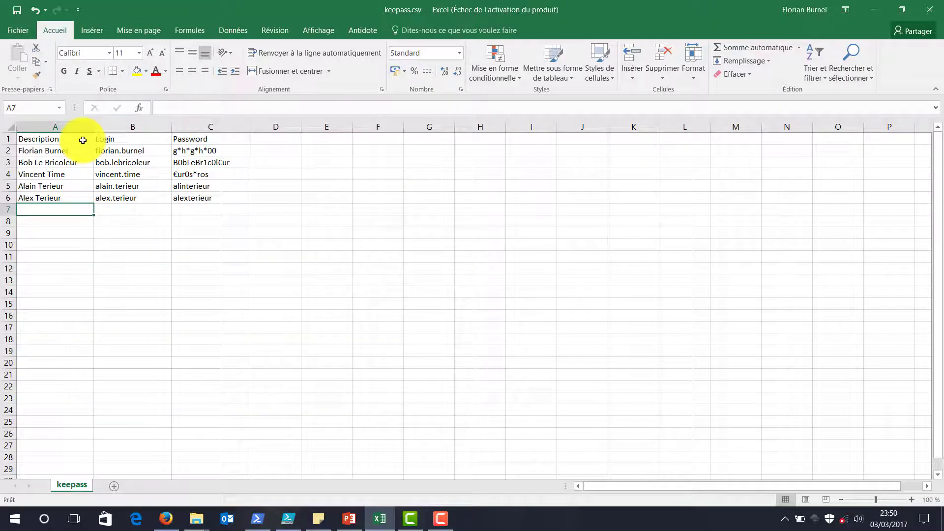
{"action": "left_click_drag", "start_coordinate": [83, 140], "coordinate": [70, 198]}
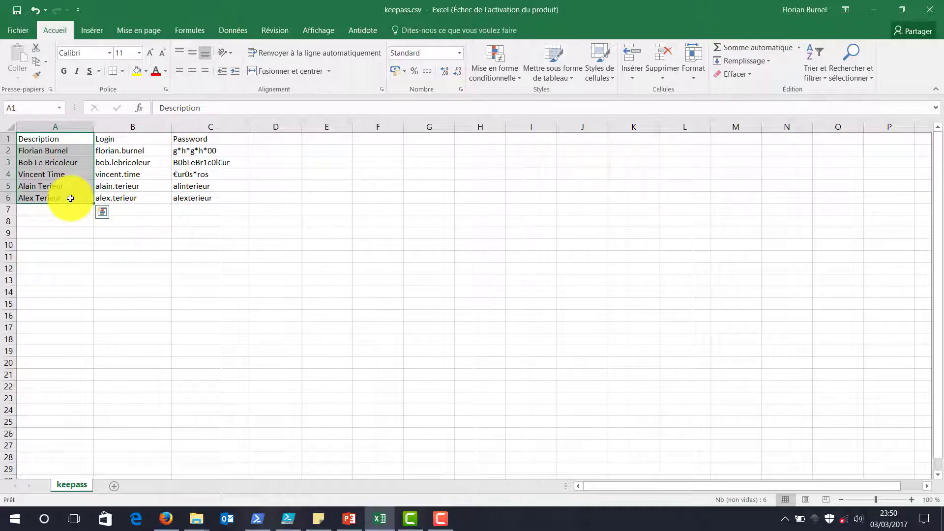
Step: Launch KeePass from the Start menu search and unlock keepass-tuto with the master password
{"action": "left_click", "coordinate": [43, 523]}
{"action": "type", "text": "keepass"}
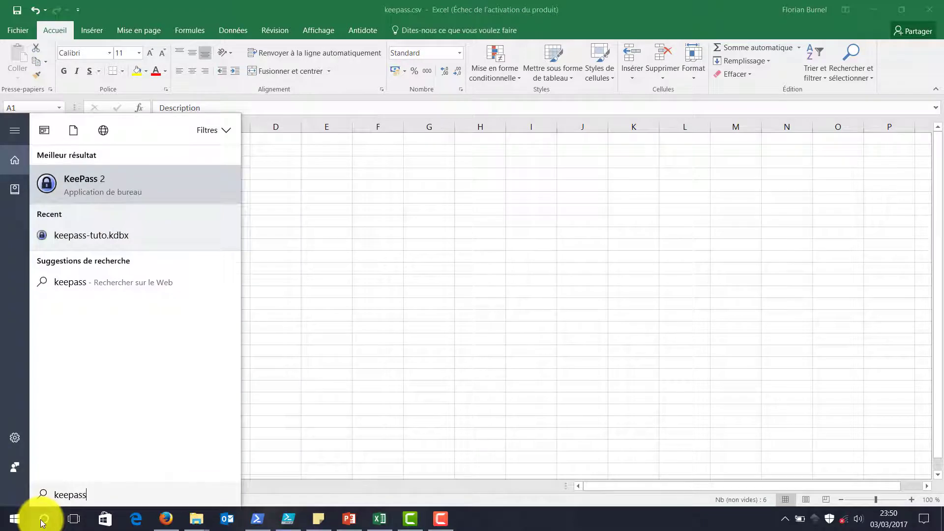
{"action": "key", "text": "Return"}
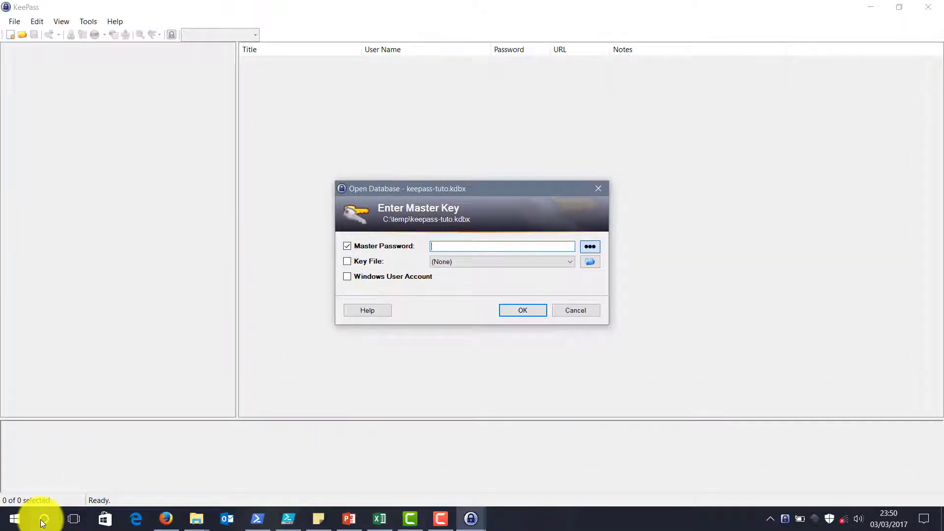
{"action": "type", "text": "••••••"}
{"action": "key", "text": "Return"}
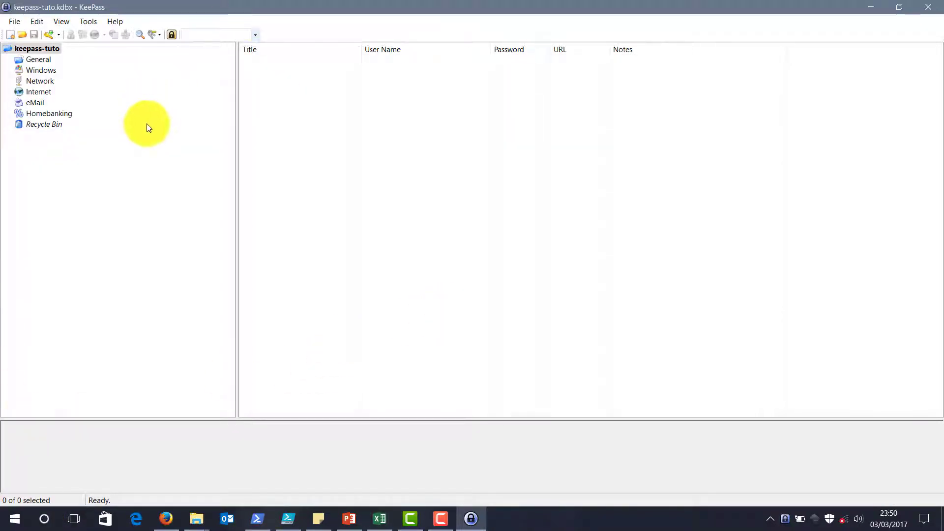
{"action": "left_click", "coordinate": [15, 22]}
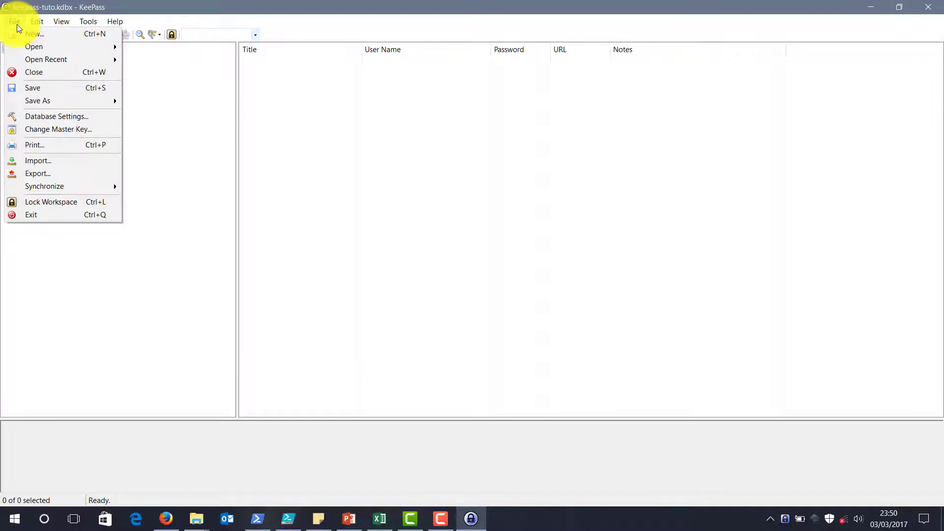
Step: Start File > Import and pick Generic CSV Importer from the format list
{"action": "left_click", "coordinate": [84, 160]}
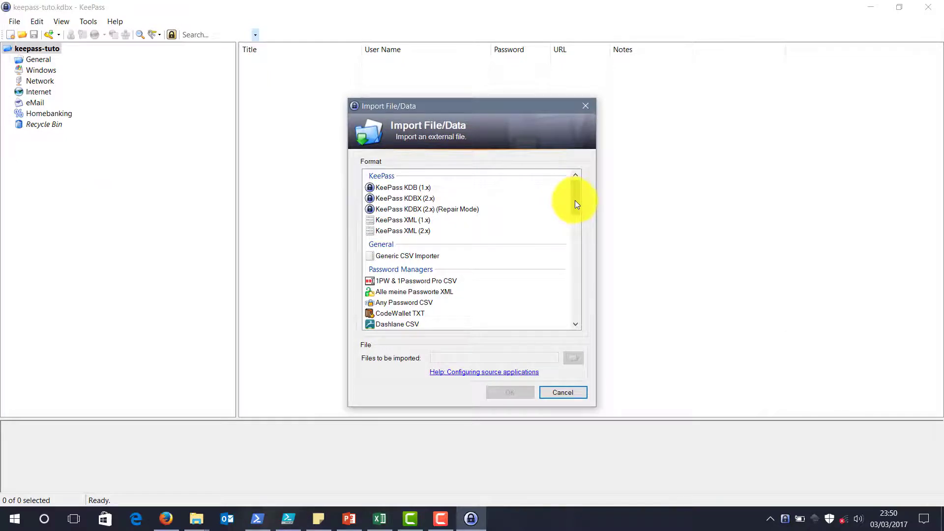
{"action": "left_click_drag", "start_coordinate": [575, 200], "coordinate": [572, 312]}
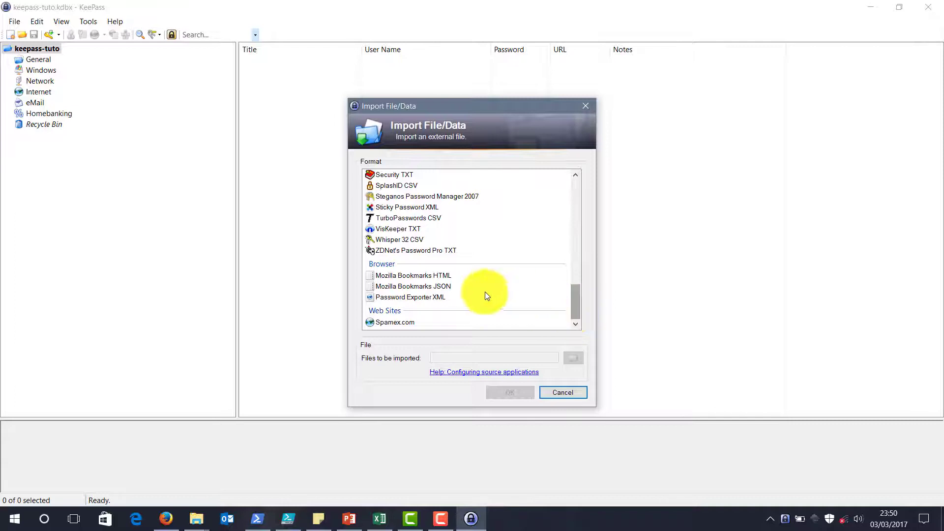
{"action": "left_click", "coordinate": [441, 276]}
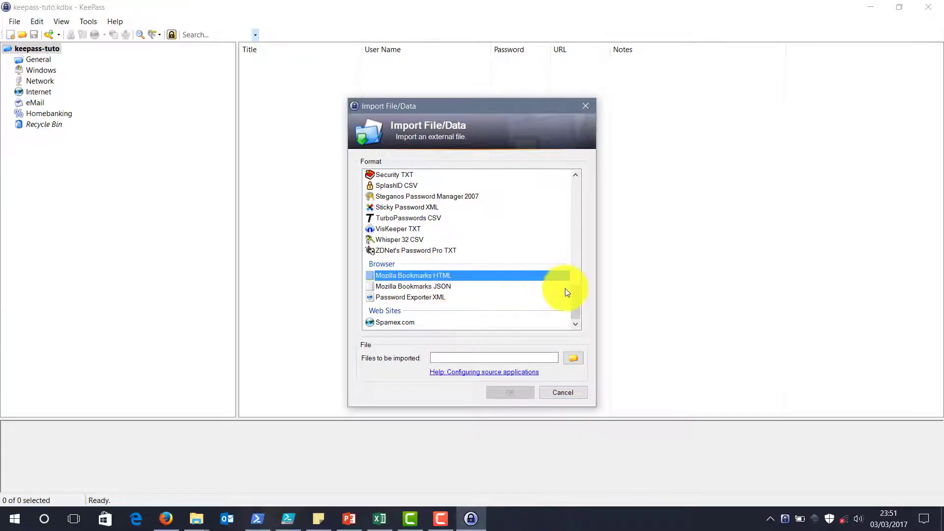
{"action": "left_click_drag", "start_coordinate": [577, 300], "coordinate": [595, 205]}
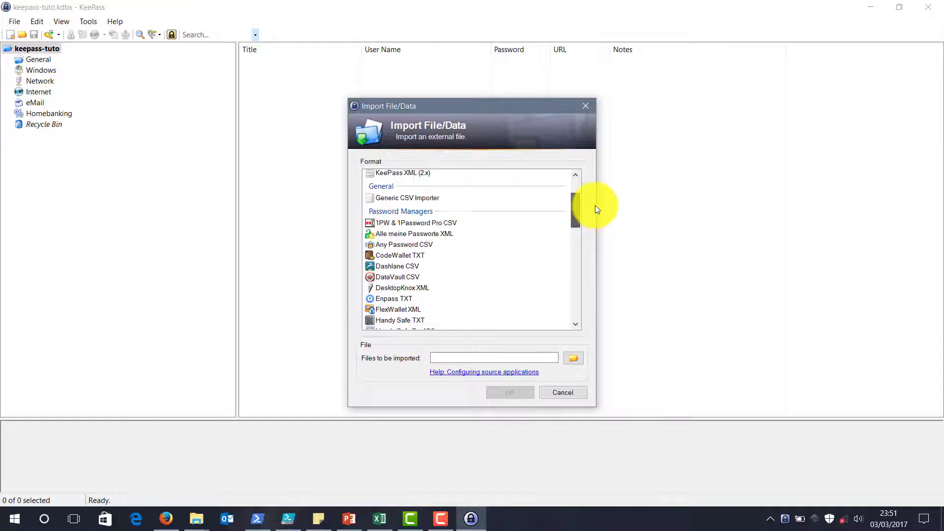
{"action": "left_click", "coordinate": [414, 232]}
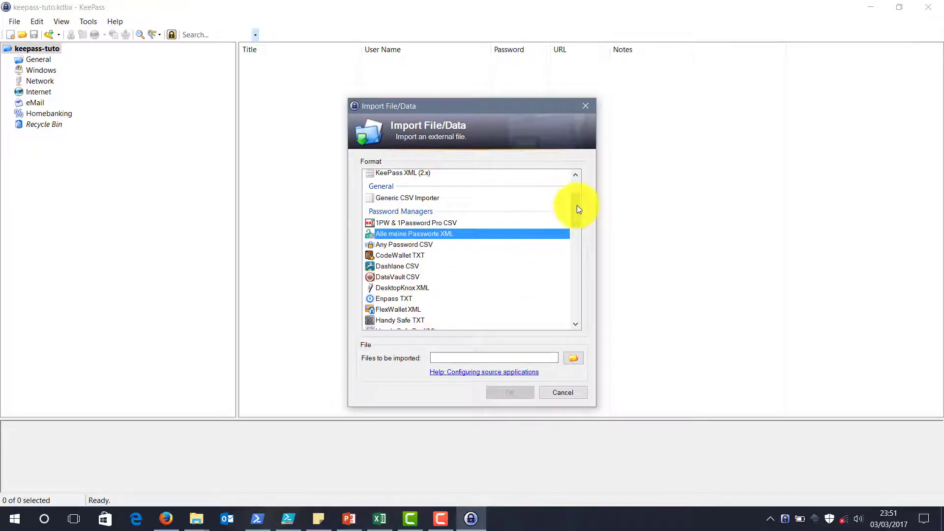
{"action": "left_click_drag", "start_coordinate": [577, 206], "coordinate": [576, 222]}
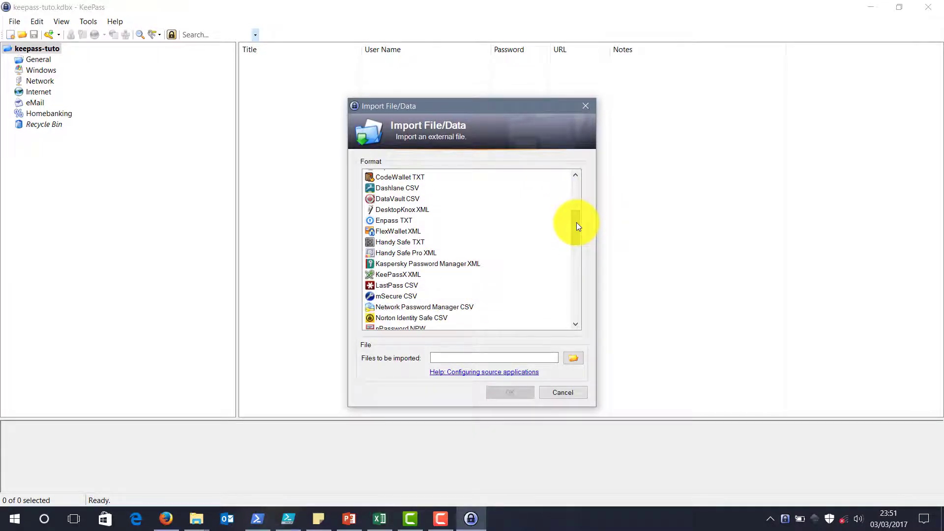
{"action": "left_click_drag", "start_coordinate": [576, 223], "coordinate": [569, 183]}
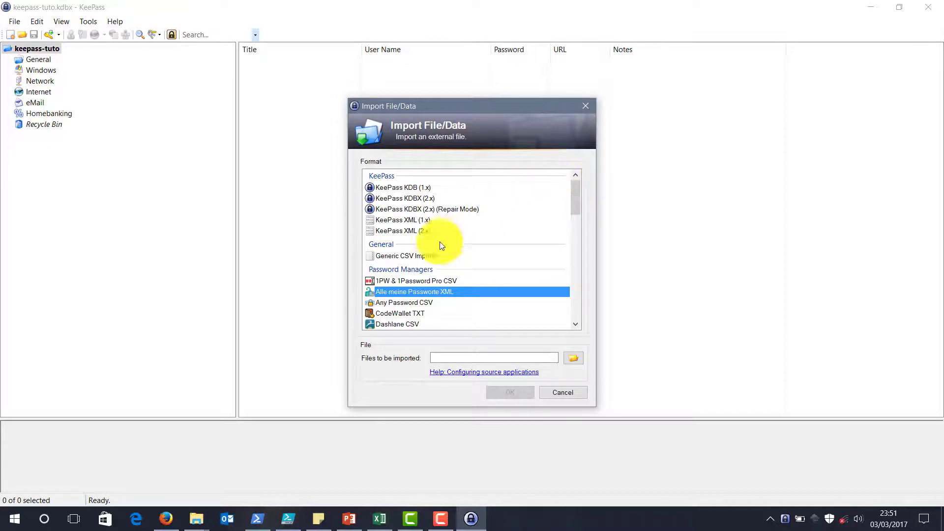
{"action": "left_click", "coordinate": [424, 256]}
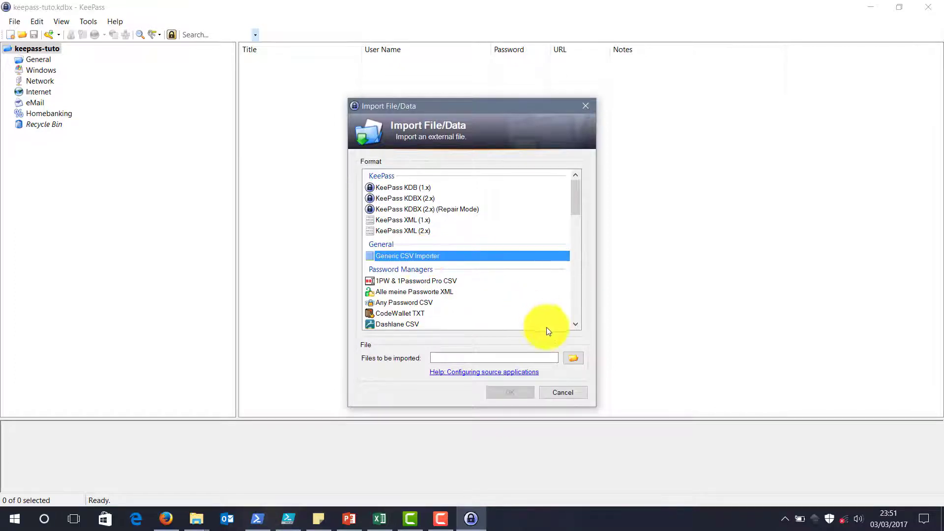
Step: Choose C:\temp\keepass.csv as the import file and confirm, hitting a file-in-use error
{"action": "left_click", "coordinate": [573, 359]}
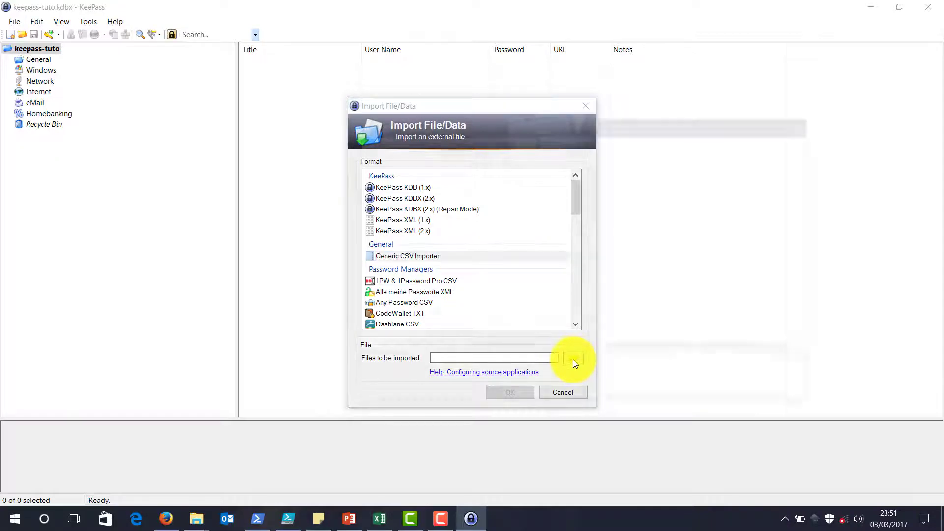
{"action": "left_click", "coordinate": [404, 310]}
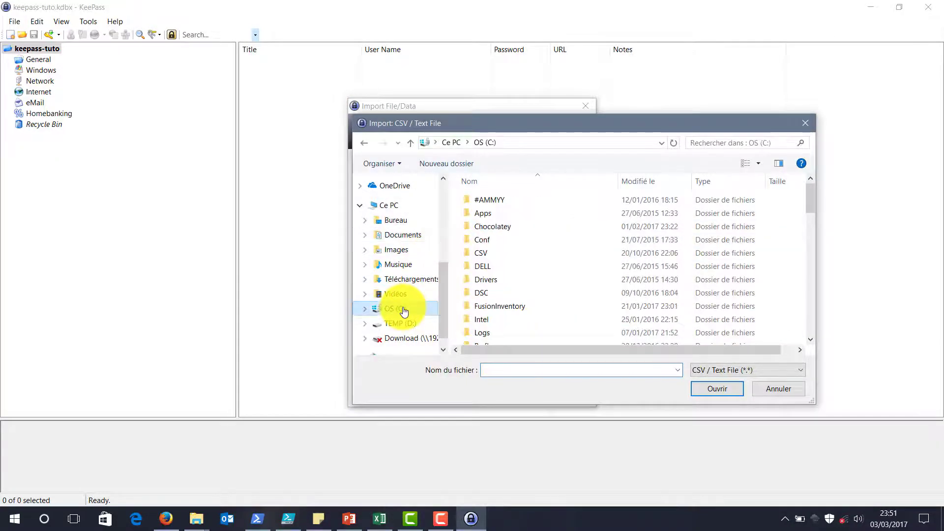
{"action": "left_click_drag", "start_coordinate": [809, 201], "coordinate": [812, 231]}
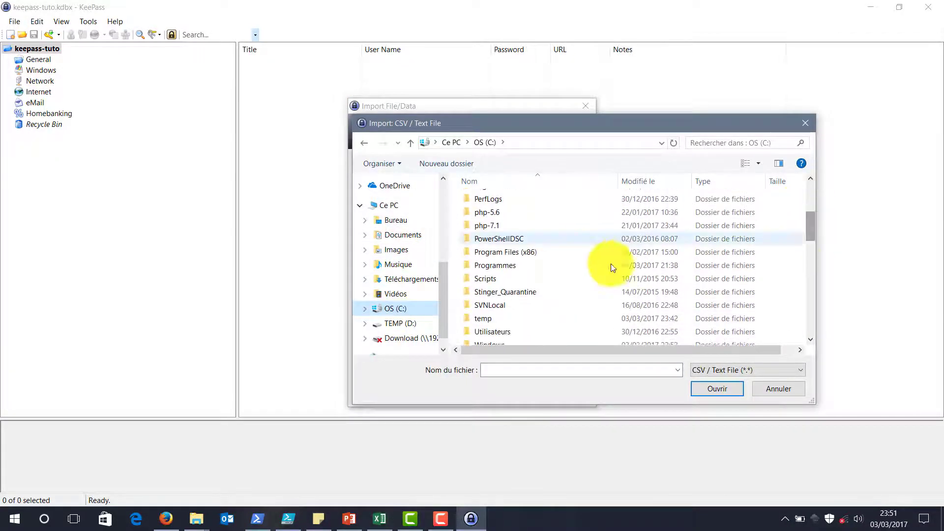
{"action": "left_click", "coordinate": [532, 320]}
{"action": "double_click", "coordinate": [533, 321]}
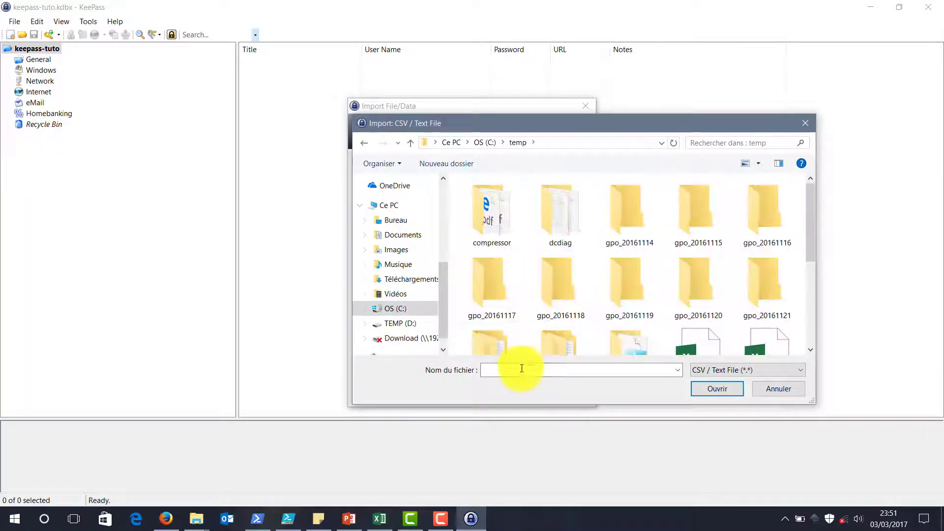
{"action": "left_click", "coordinate": [521, 369]}
{"action": "type", "text": "kee"}
{"action": "key", "text": "Down"}
{"action": "key", "text": "Down"}
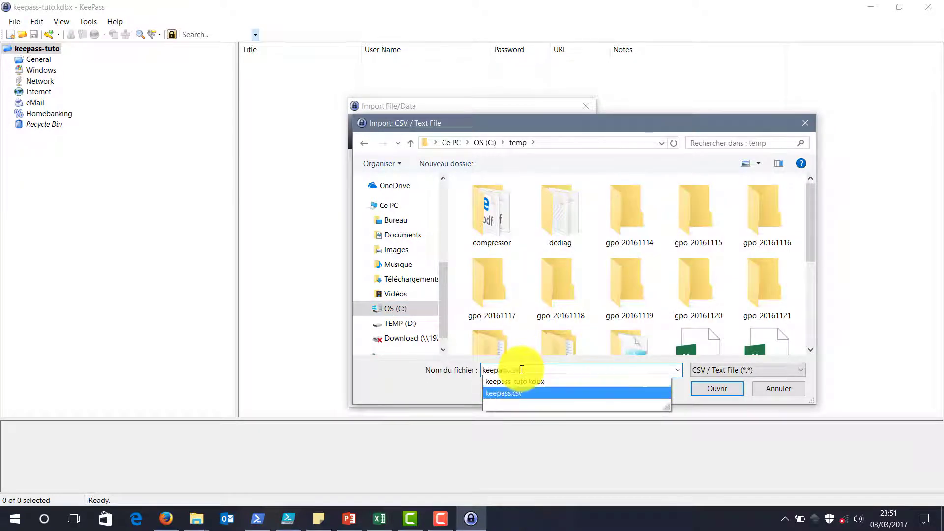
{"action": "left_click", "coordinate": [628, 397]}
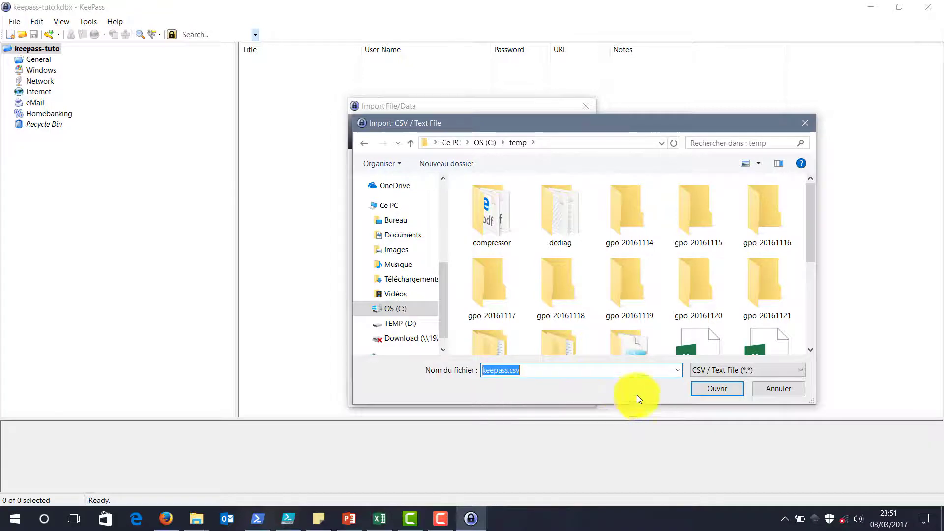
{"action": "left_click", "coordinate": [719, 389]}
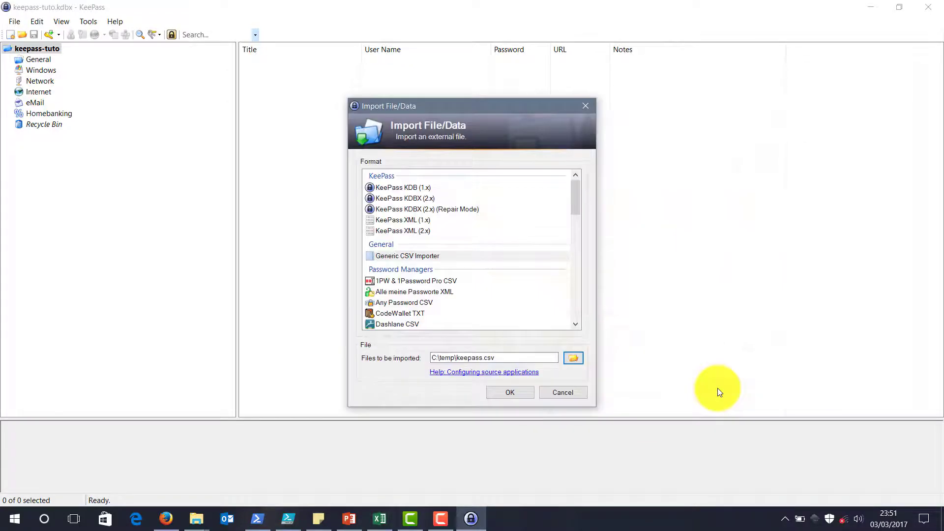
{"action": "left_click", "coordinate": [509, 395]}
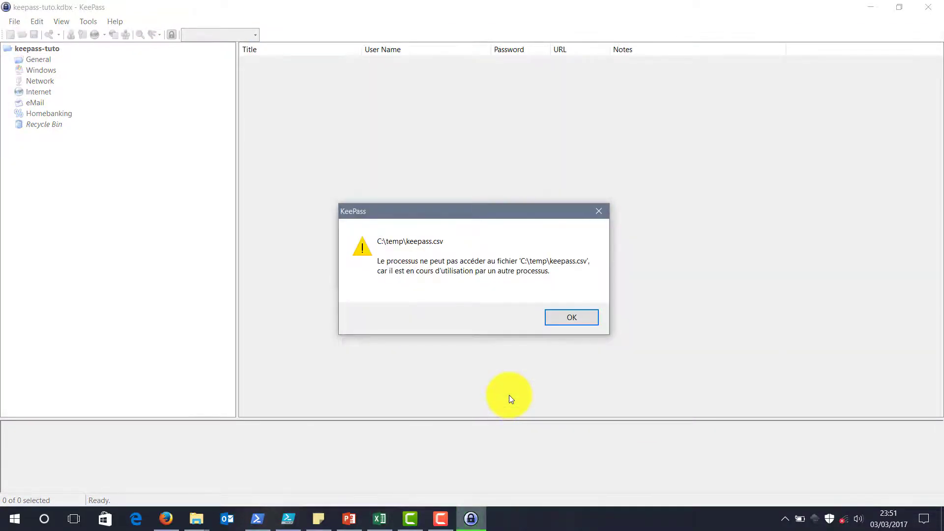
Step: Close Excel to release keepass.csv and dismiss the in-use error
{"action": "left_click", "coordinate": [381, 520]}
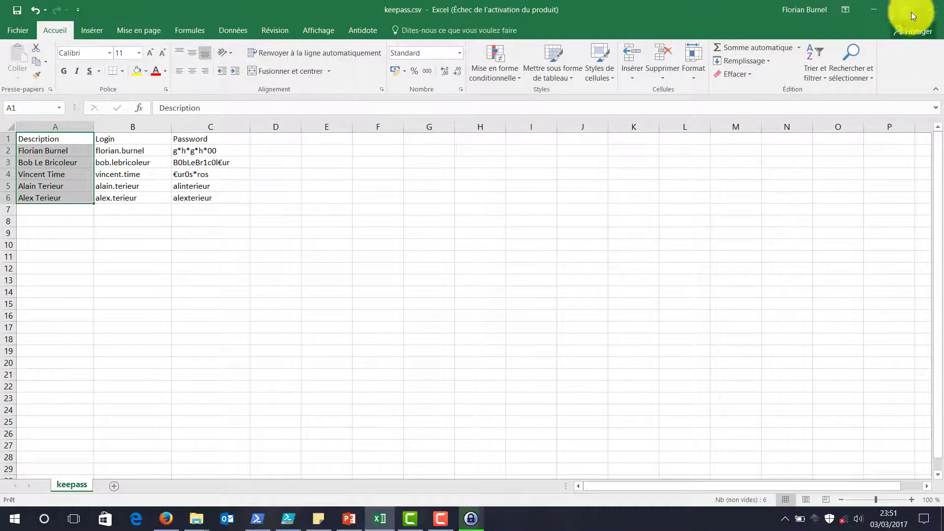
{"action": "left_click", "coordinate": [931, 9]}
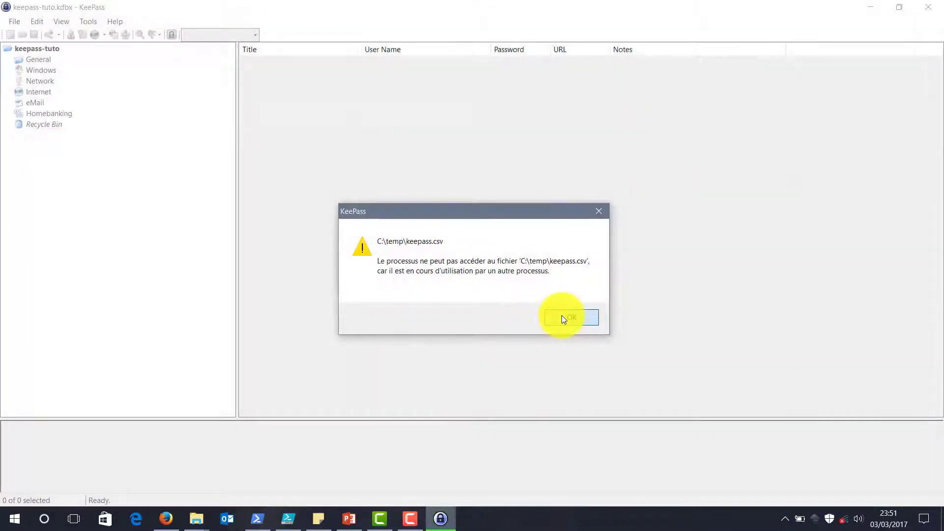
{"action": "left_click", "coordinate": [564, 318]}
Step: Rerun the import with Generic CSV Importer and keepass.csv, launching the CSV wizard
{"action": "left_click", "coordinate": [15, 21]}
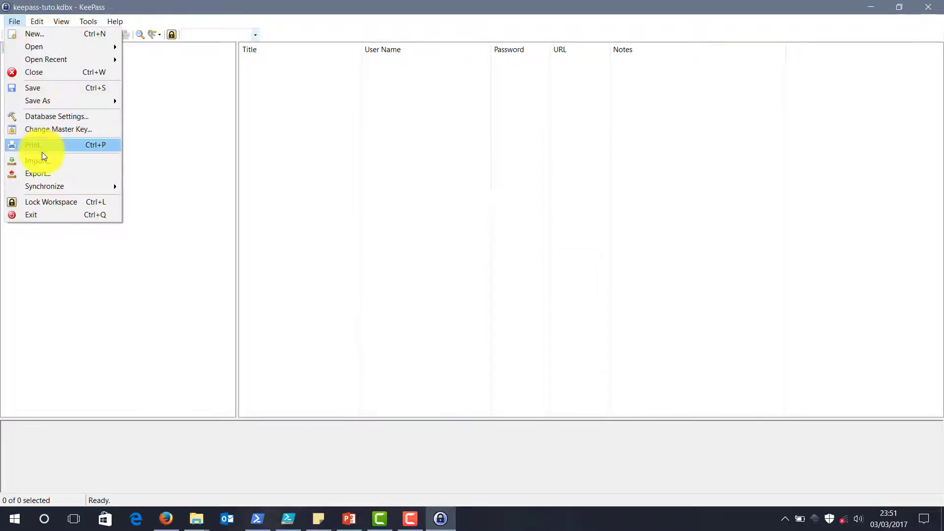
{"action": "left_click", "coordinate": [43, 157]}
{"action": "left_click", "coordinate": [438, 260]}
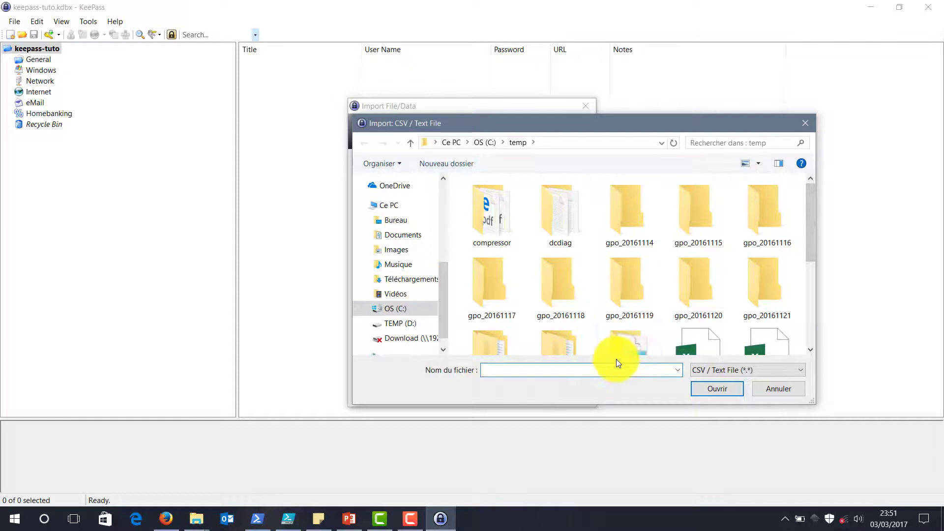
{"action": "type", "text": "keepass.csv"}
{"action": "key", "text": "Return"}
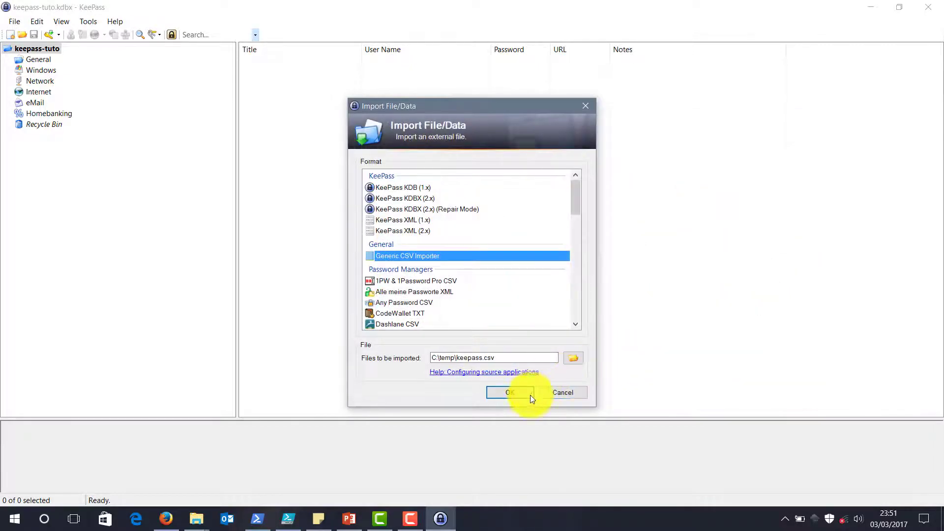
{"action": "left_click", "coordinate": [518, 396]}
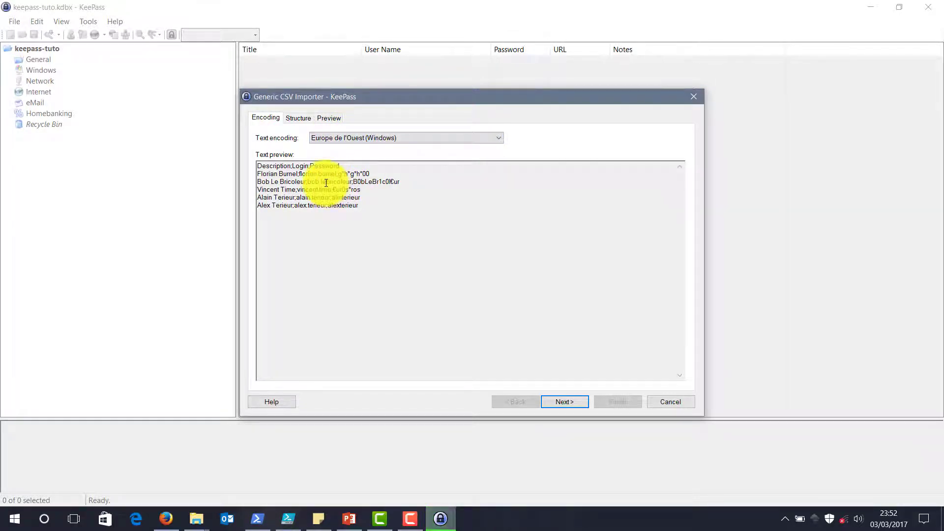
Step: On the Structure tab, enter ';' as the field separator
{"action": "left_click", "coordinate": [297, 118]}
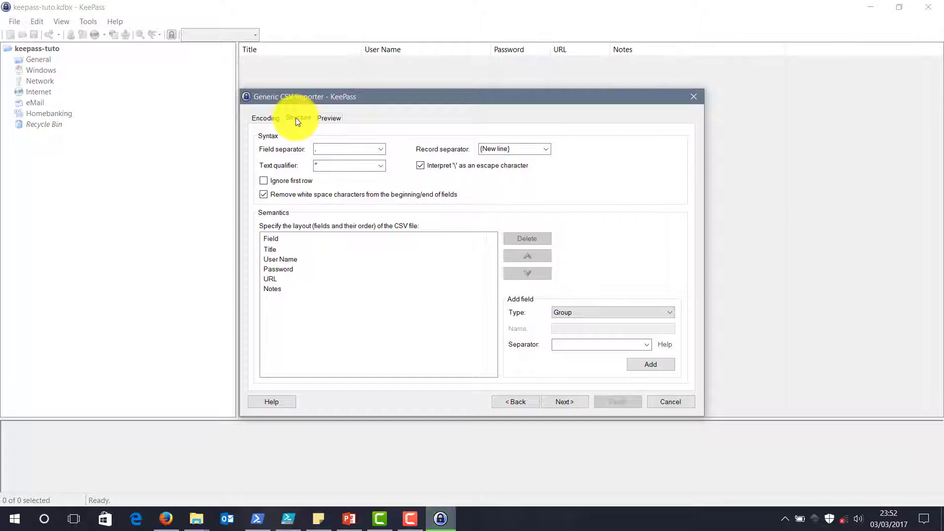
{"action": "left_click", "coordinate": [382, 149]}
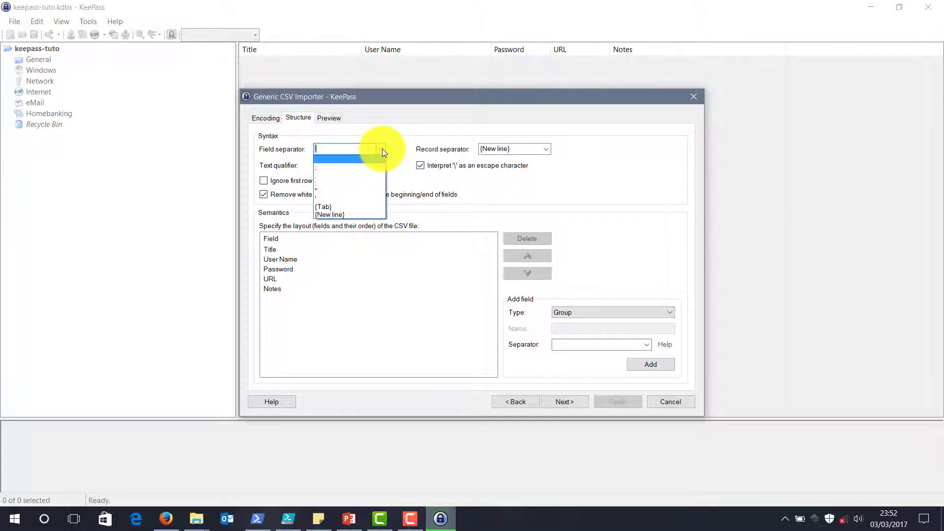
{"action": "left_click", "coordinate": [362, 167]}
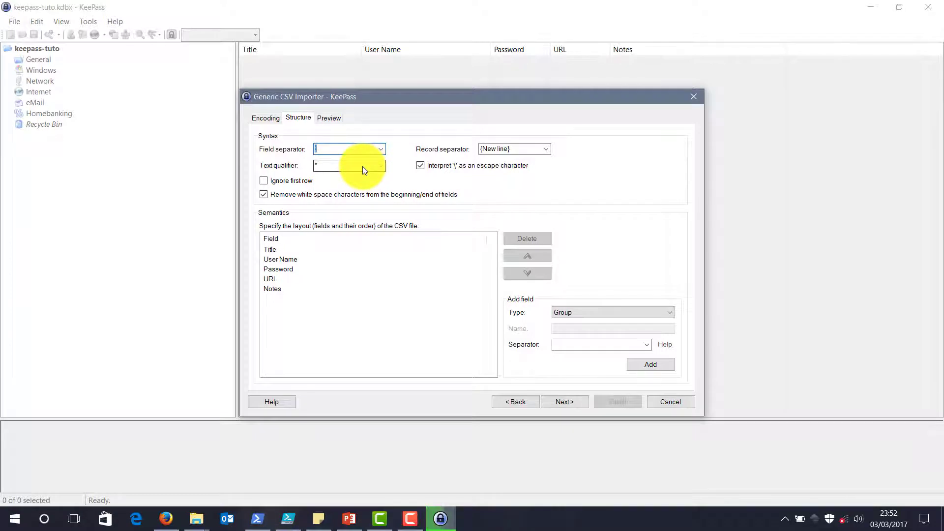
{"action": "type", "text": ";"}
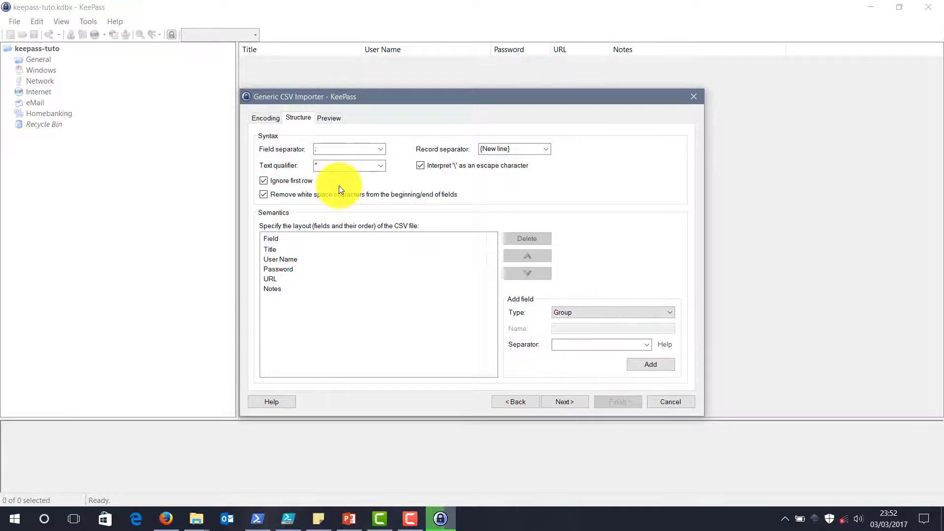
{"action": "left_click_drag", "start_coordinate": [312, 353], "coordinate": [301, 252]}
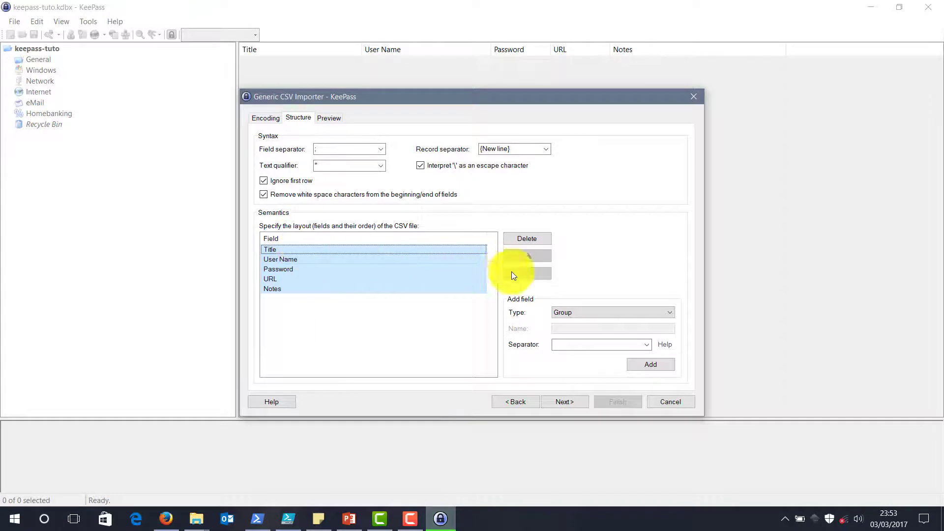
{"action": "left_click", "coordinate": [447, 268]}
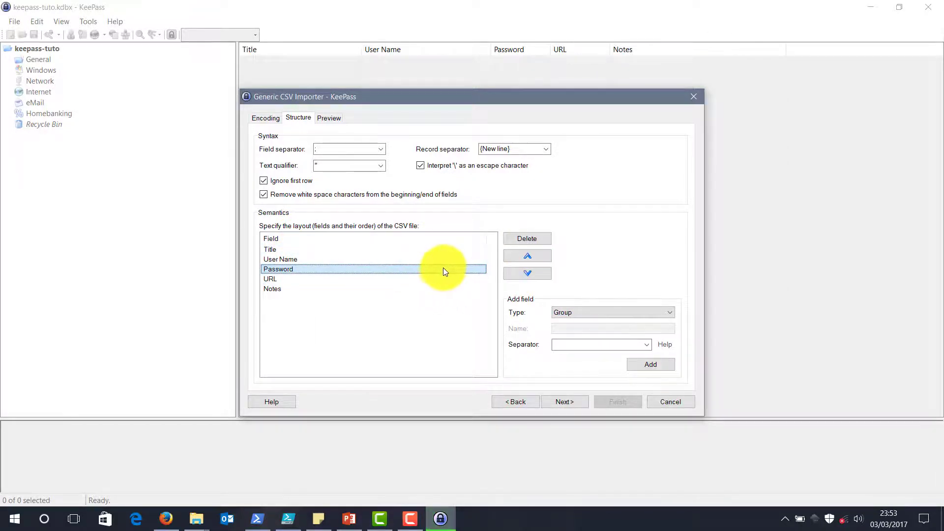
{"action": "left_click", "coordinate": [445, 280]}
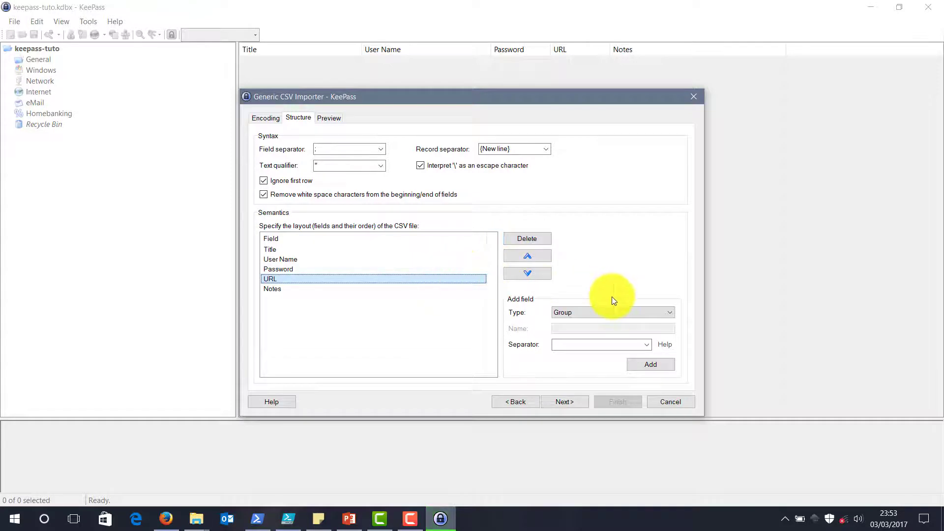
{"action": "left_click", "coordinate": [403, 249]}
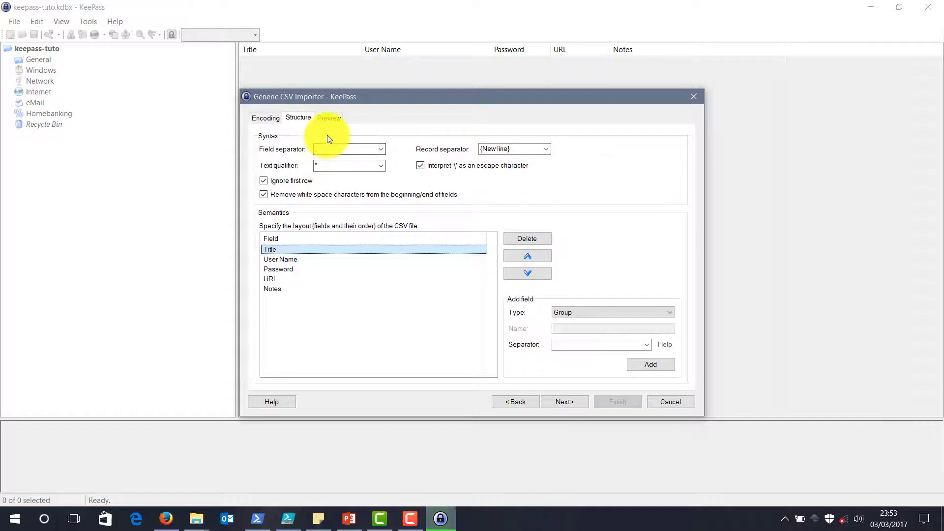
Step: Advance to the Preview tab and review the five parsed login entries
{"action": "key", "text": "Return"}
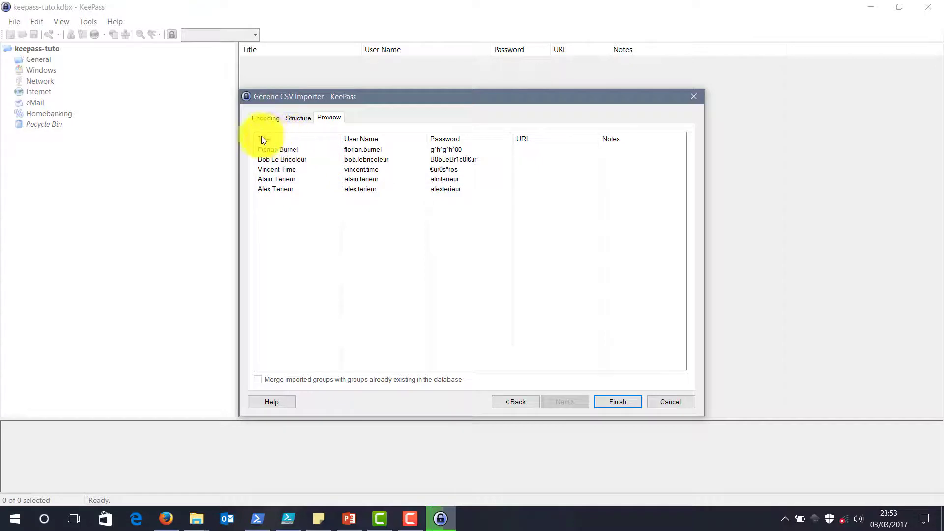
{"action": "left_click", "coordinate": [285, 152]}
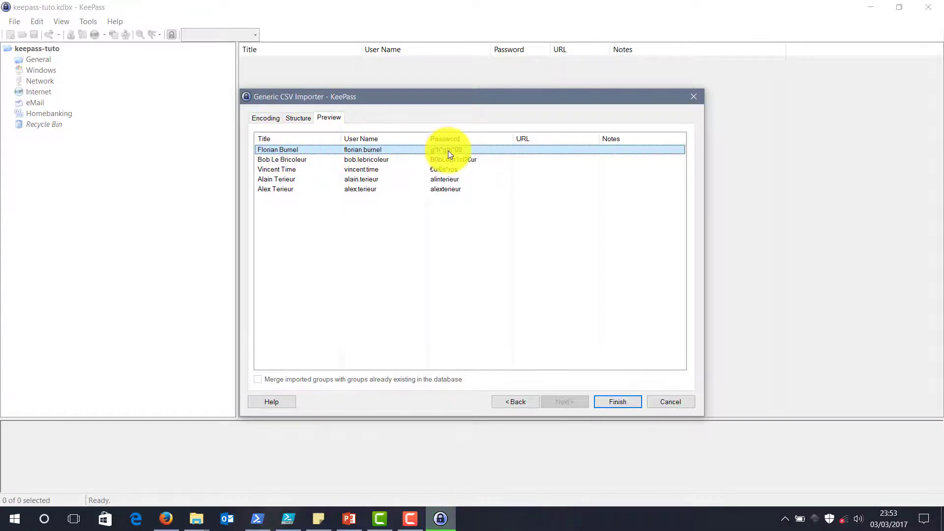
{"action": "left_click", "coordinate": [439, 200]}
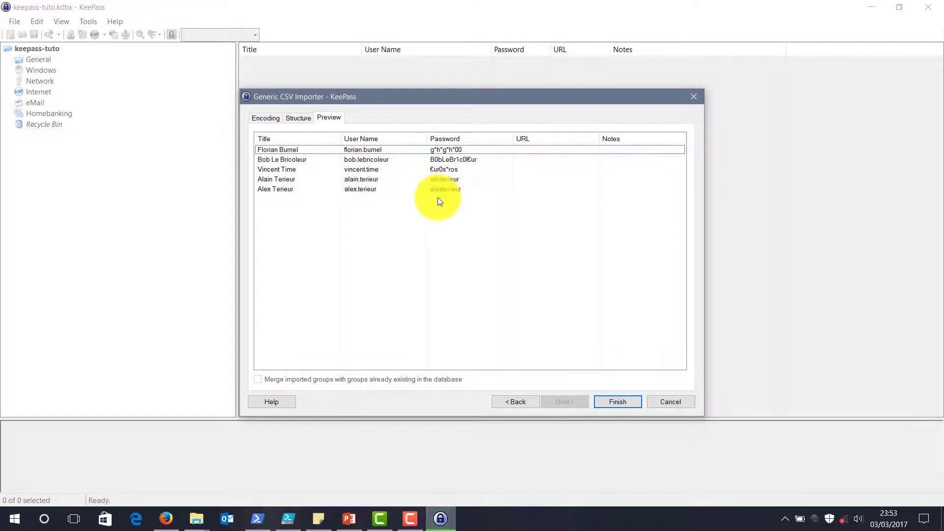
Step: Finish the CSV import and check the imported entries in the root group
{"action": "left_click", "coordinate": [612, 401]}
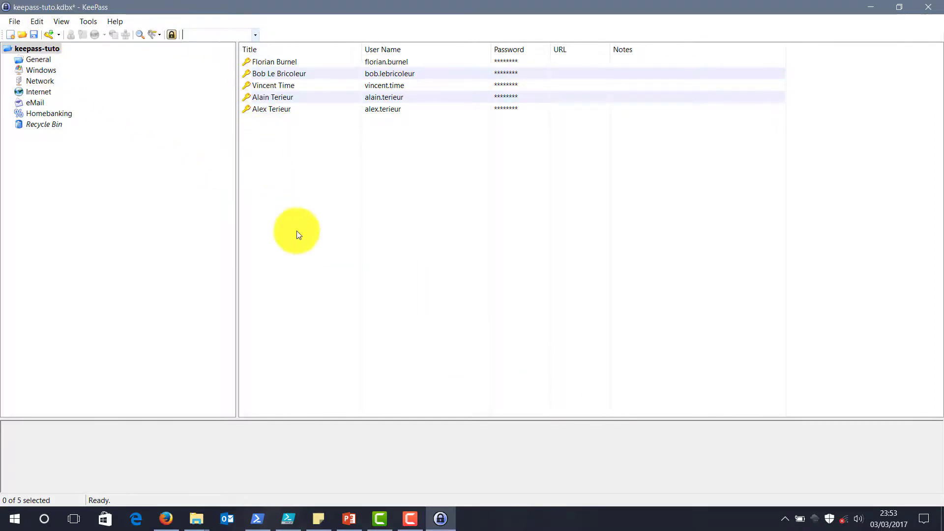
{"action": "left_click", "coordinate": [38, 50]}
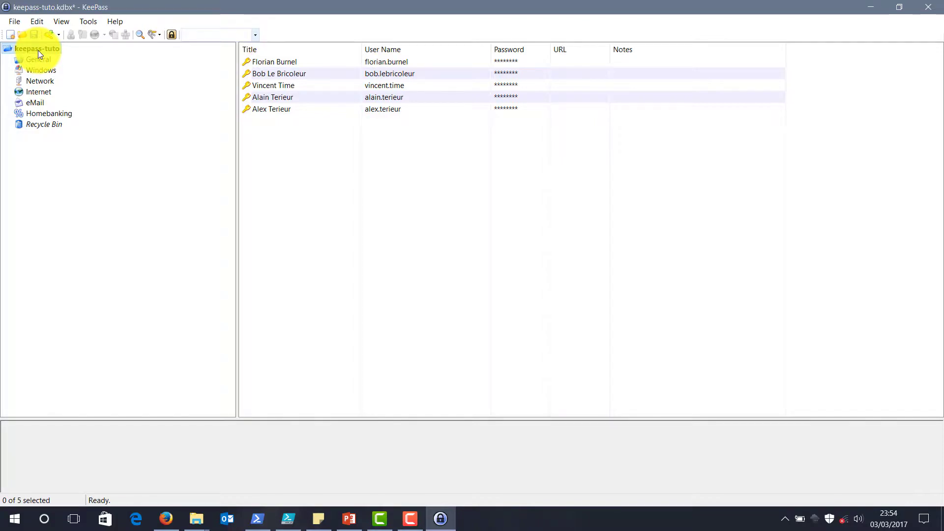
{"action": "left_click", "coordinate": [42, 83]}
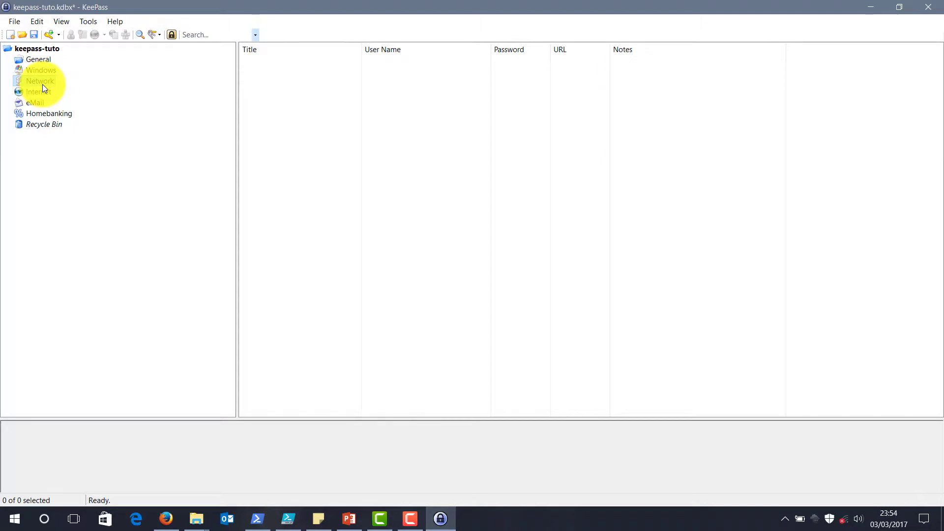
{"action": "left_click", "coordinate": [49, 50]}
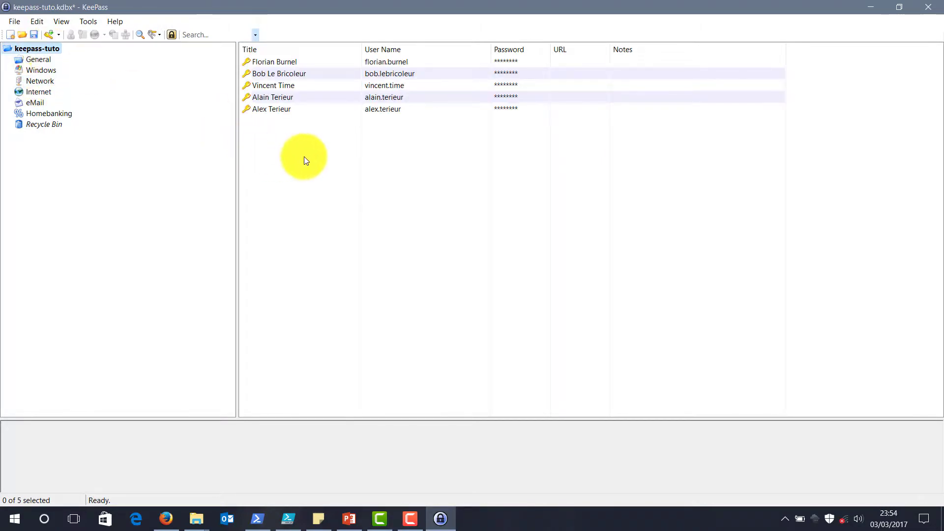
Step: Select all five imported entries and drag them into the General group
{"action": "left_click_drag", "start_coordinate": [304, 156], "coordinate": [39, 61]}
{"action": "left_click", "coordinate": [39, 61]}
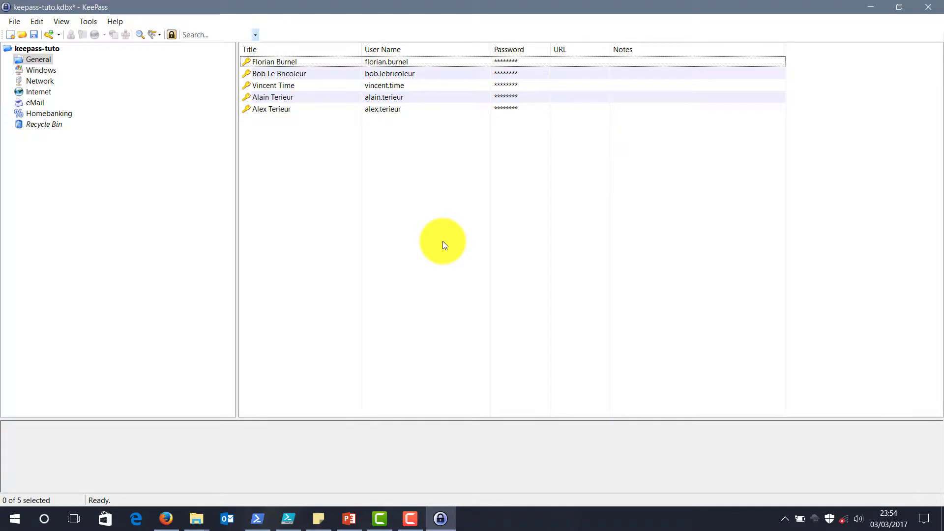
{"action": "left_click", "coordinate": [460, 66]}
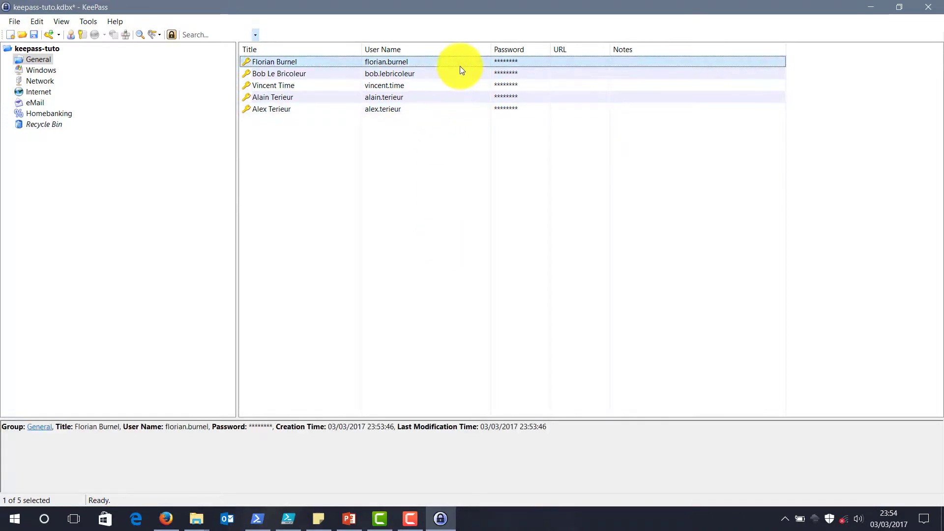
{"action": "right_click", "coordinate": [460, 66]}
{"action": "left_click", "coordinate": [509, 143]}
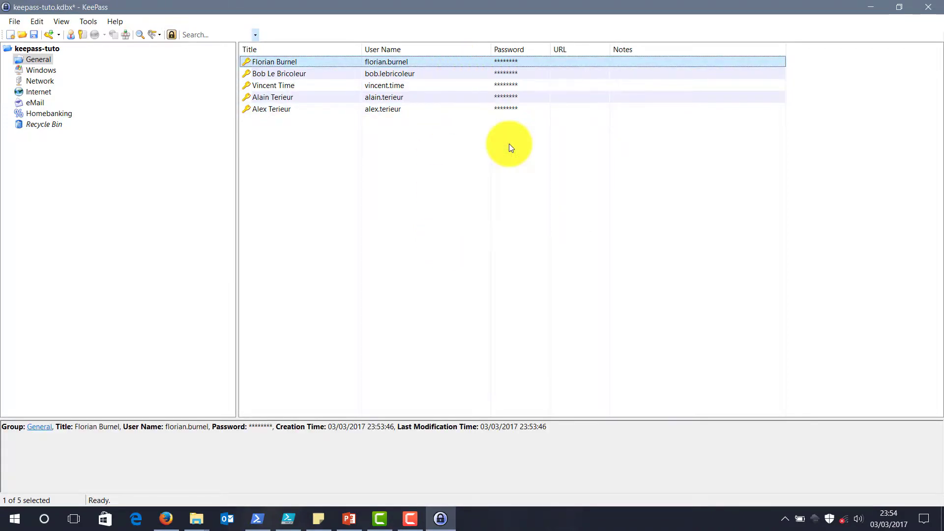
{"action": "left_click", "coordinate": [602, 214]}
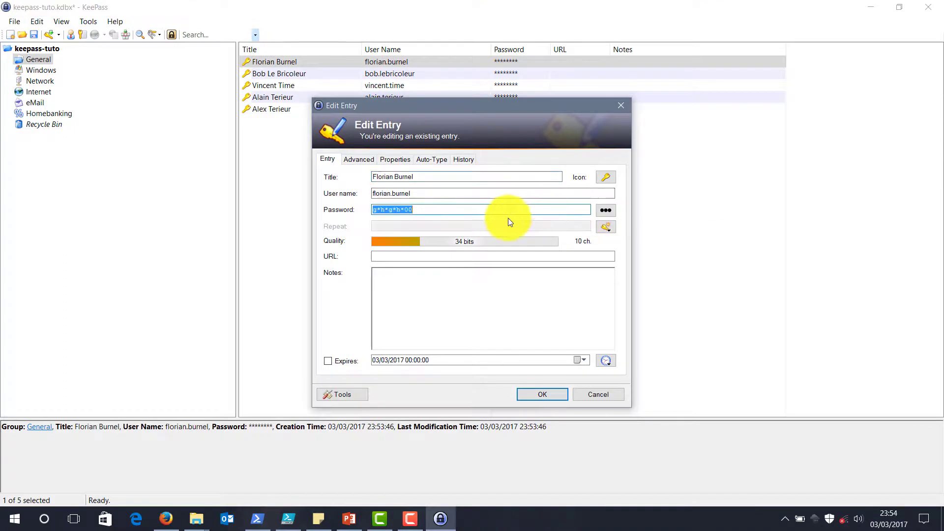
{"action": "left_click", "coordinate": [488, 212]}
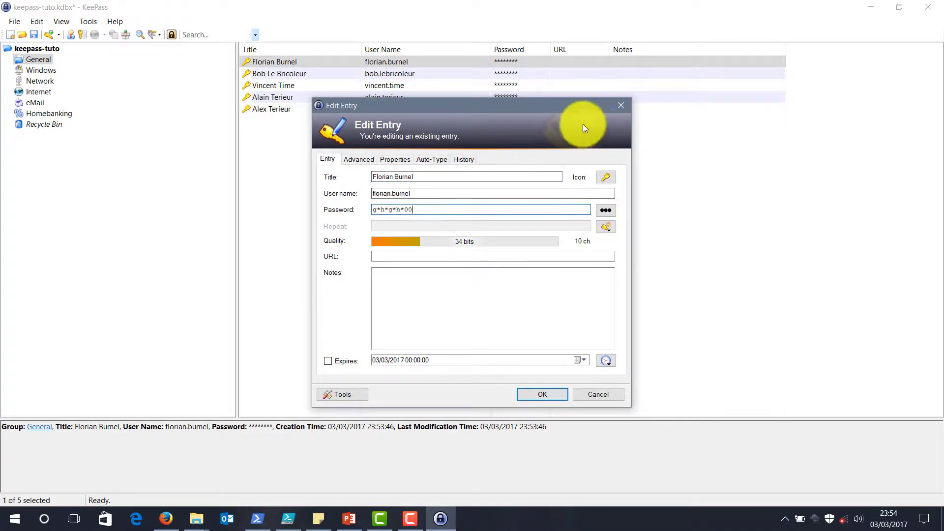
{"action": "left_click", "coordinate": [622, 104]}
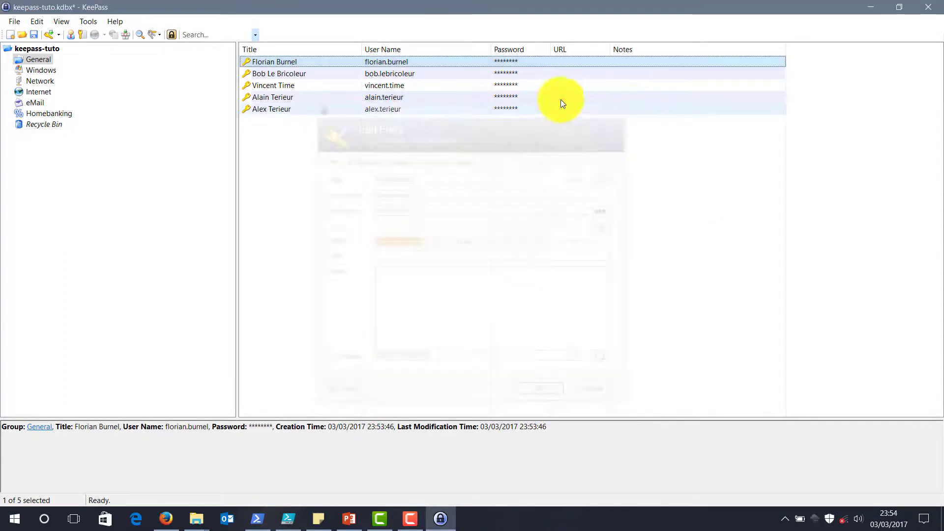
{"action": "left_click", "coordinate": [465, 87]}
{"action": "right_click", "coordinate": [466, 88]}
{"action": "left_click", "coordinate": [495, 161]}
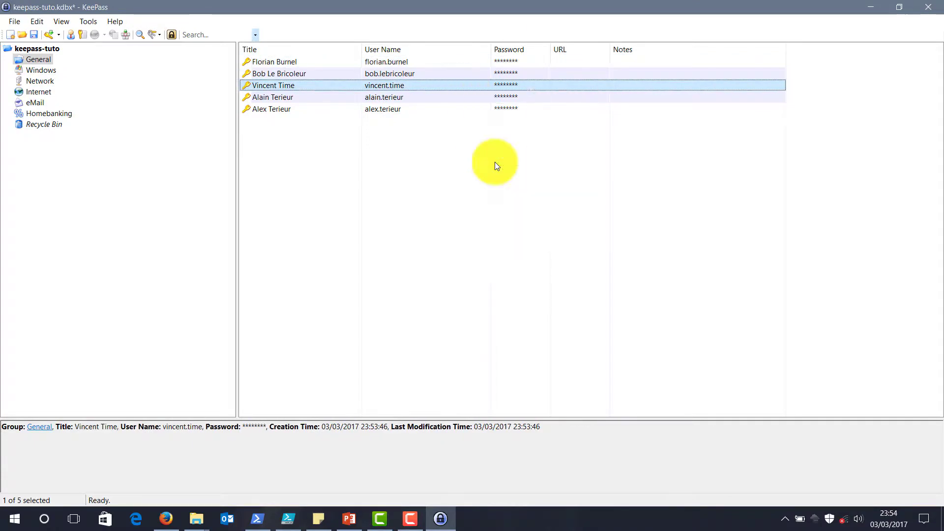
{"action": "left_click", "coordinate": [605, 210]}
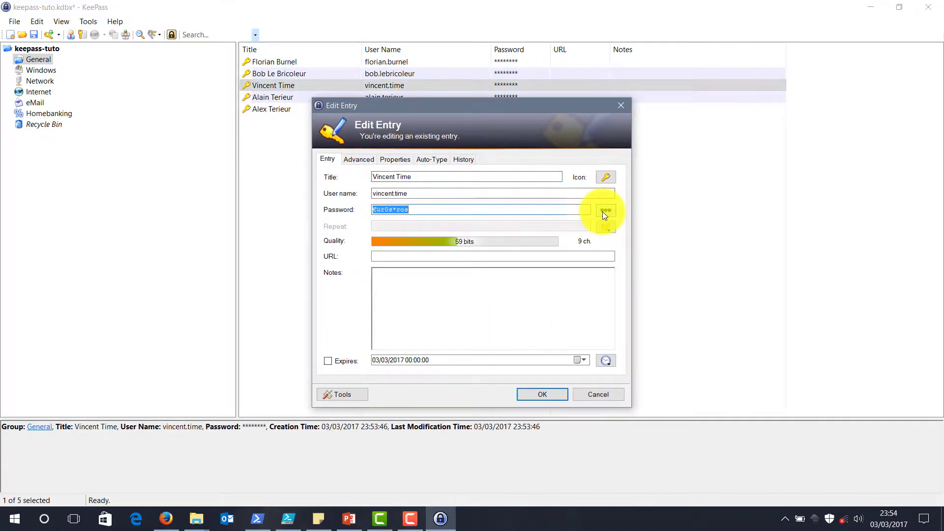
{"action": "left_click", "coordinate": [499, 209]}
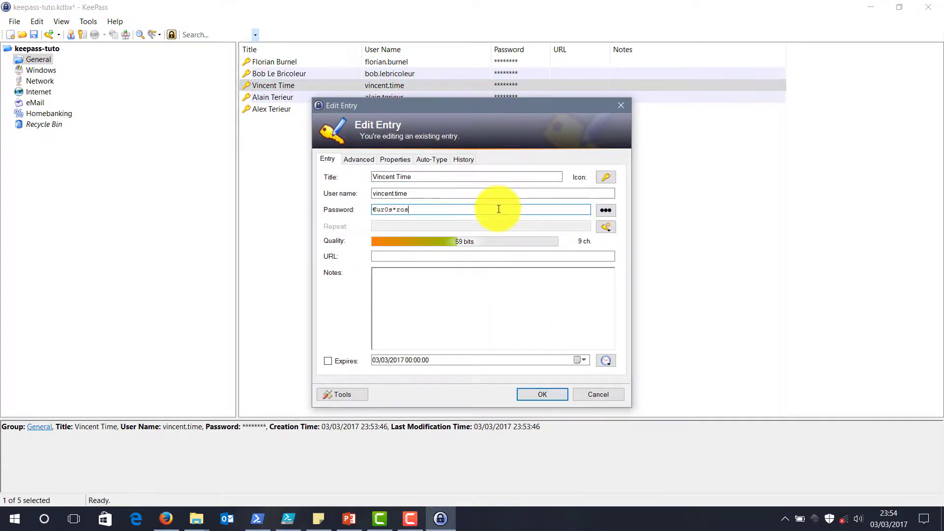
{"action": "left_click", "coordinate": [621, 105]}
{"action": "left_click", "coordinate": [533, 263]}
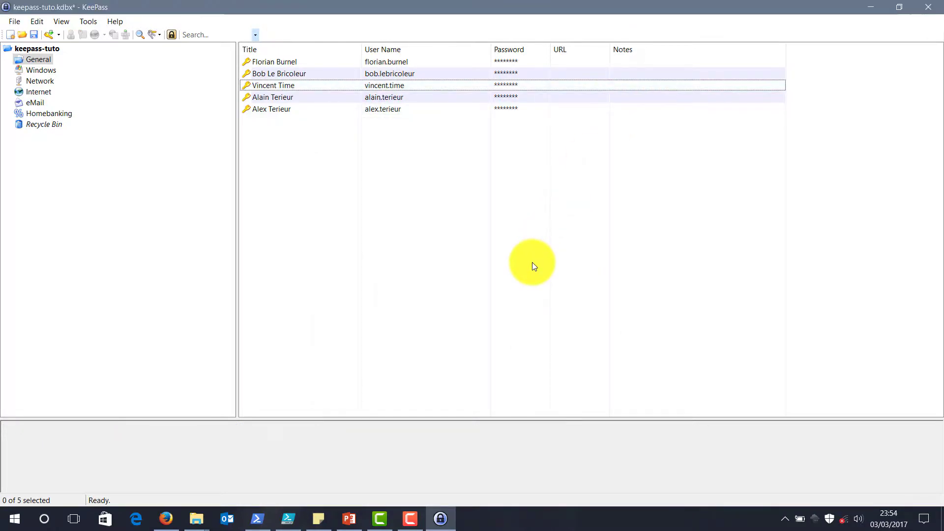